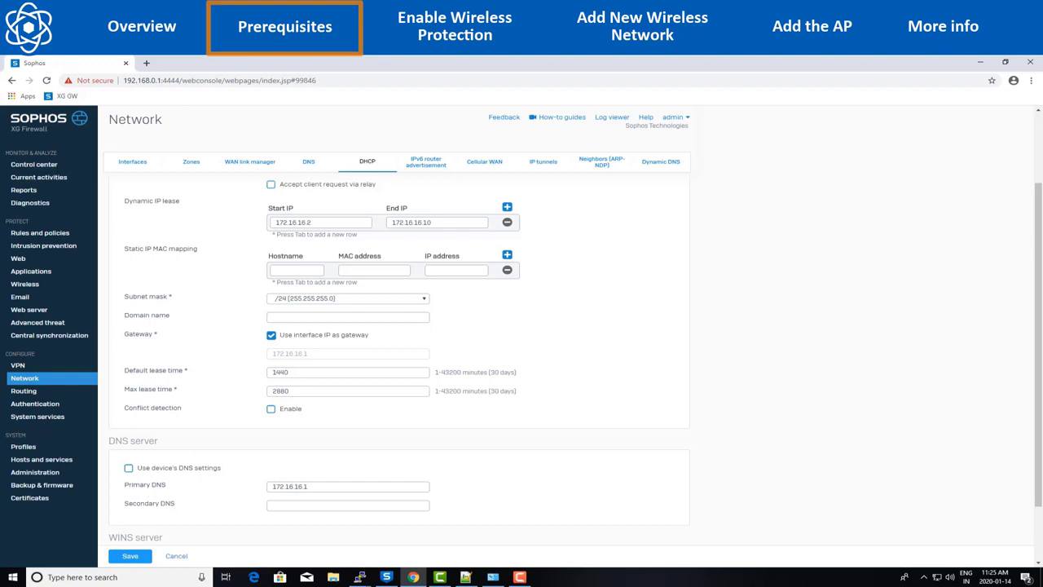
- Save the DHCP server configuration with the dynamic lease range 172.16.16.2 to 172.16.16.10
click(140, 558)
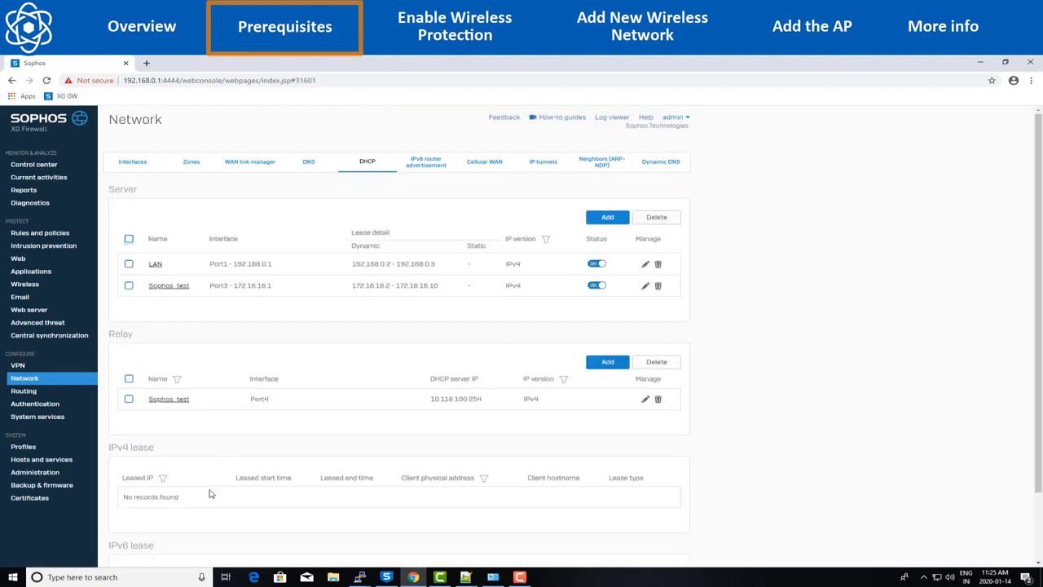
scroll(209, 492, down, 2)
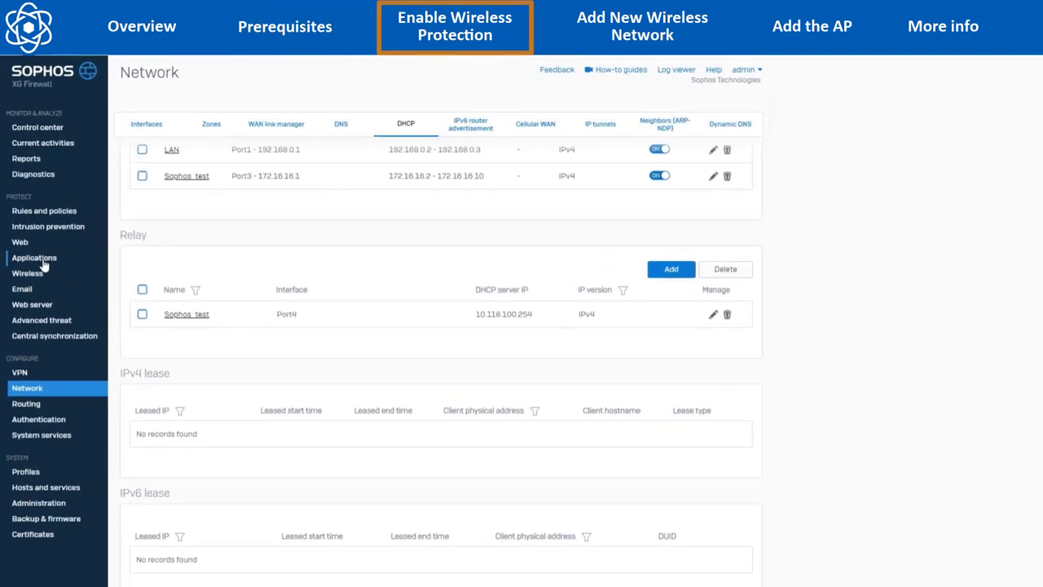
- Enable wireless protection in the firewall's global wireless settings
click(38, 275)
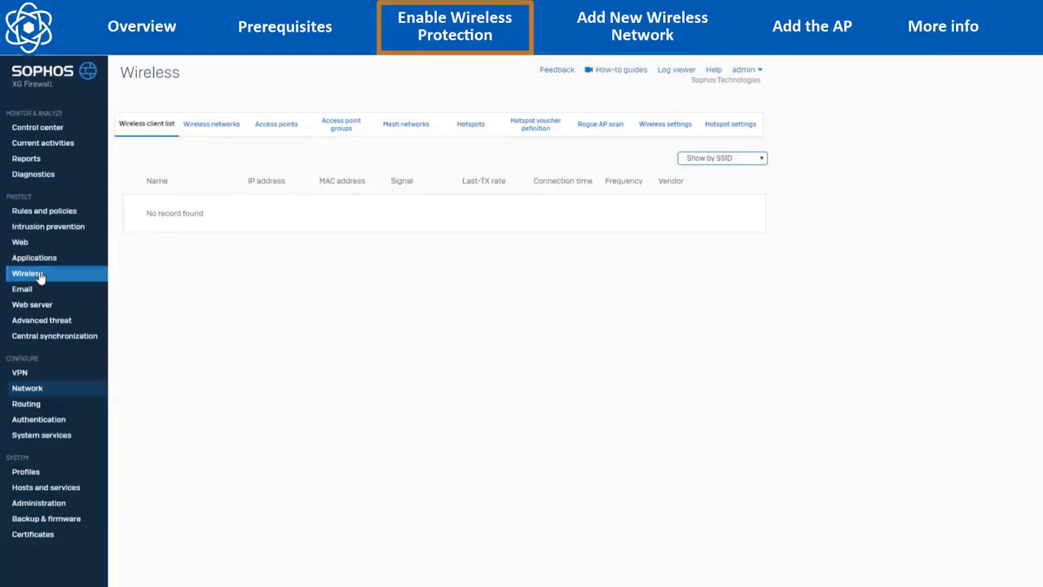
click(636, 127)
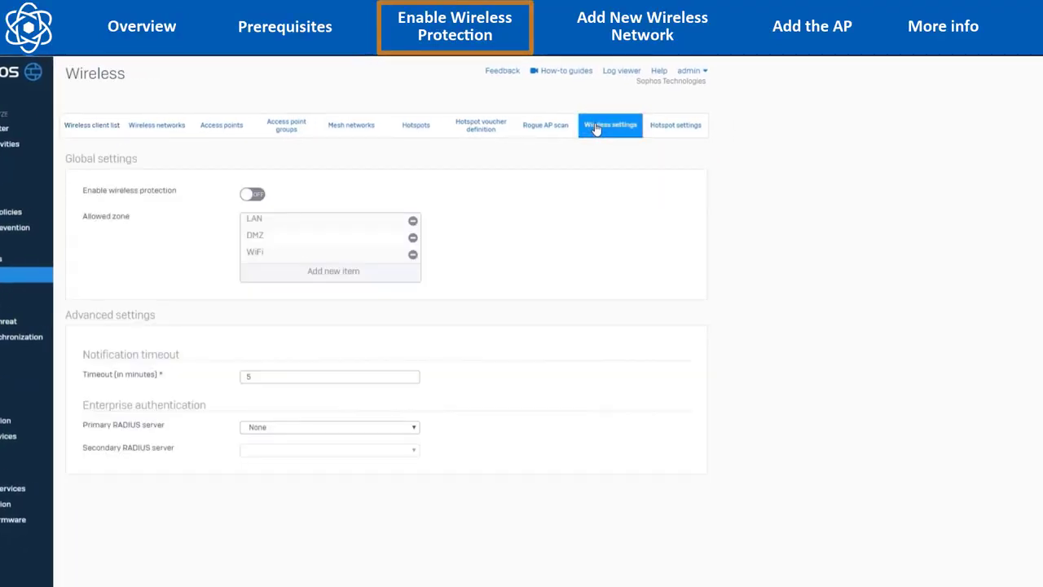
click(260, 196)
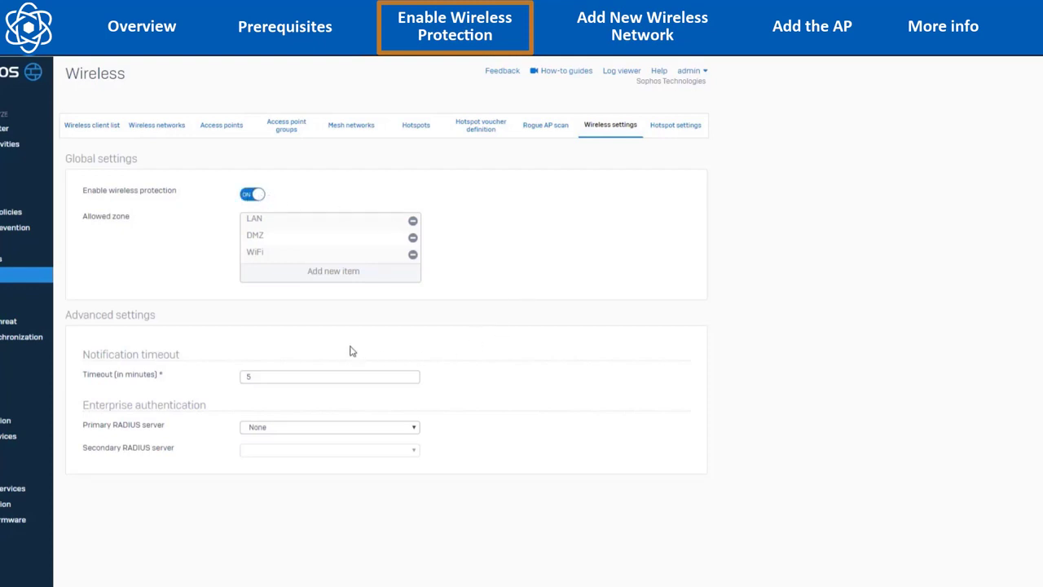
- Clear the allowed zones, add LAN, DMZ and WiFi back, and apply the updated wireless settings
click(412, 221)
click(412, 221)
click(412, 222)
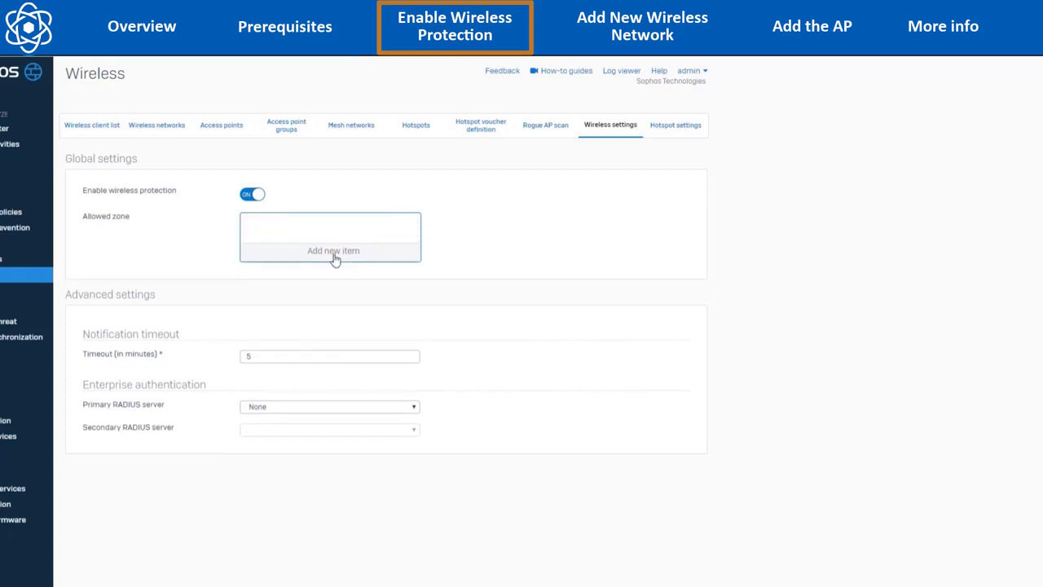
click(334, 254)
click(252, 266)
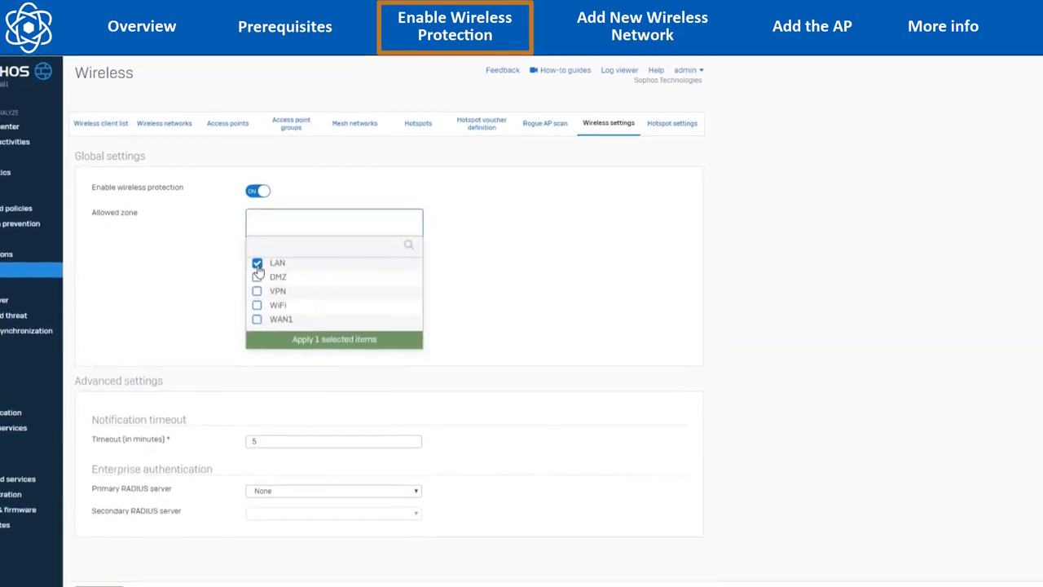
click(256, 277)
click(256, 305)
click(330, 340)
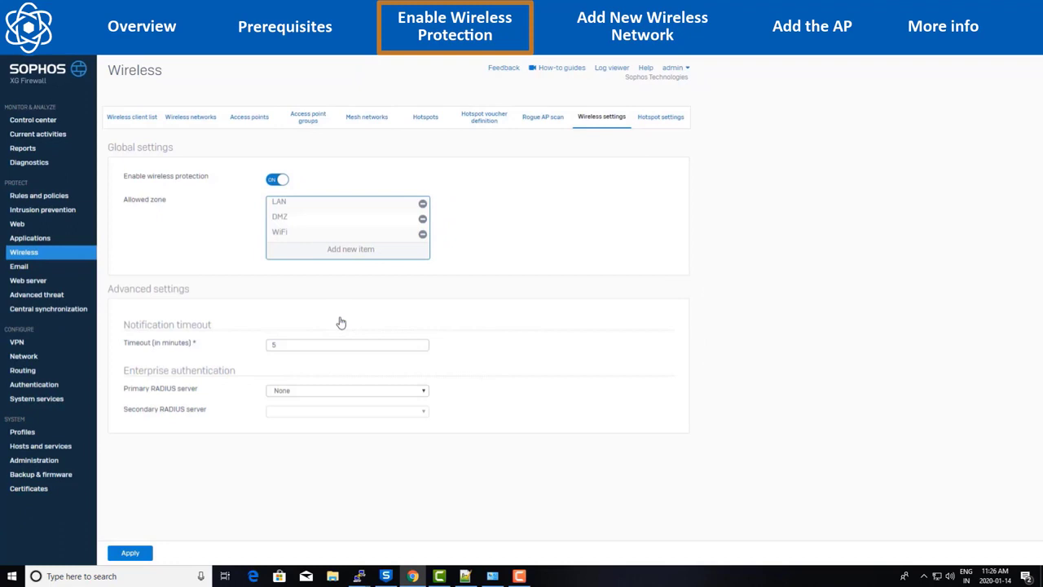
click(129, 553)
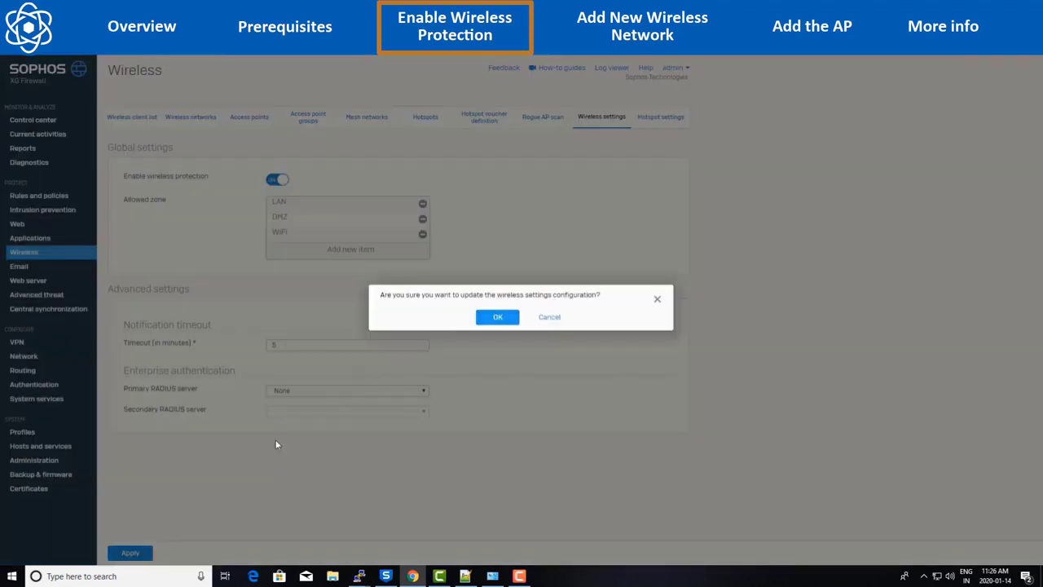
click(499, 317)
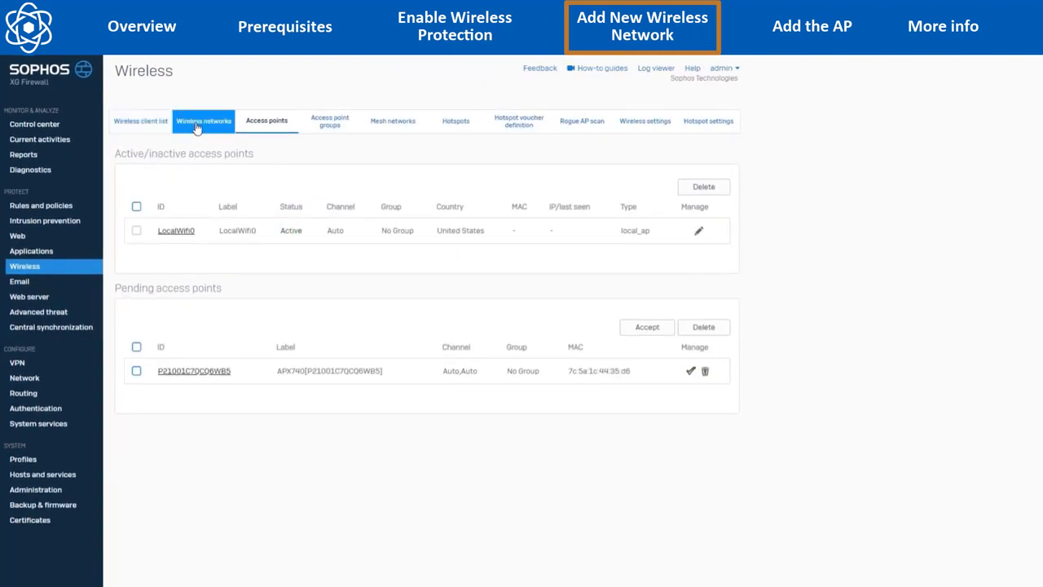
- Start a new wireless network and name it Sophos_Sup
click(196, 128)
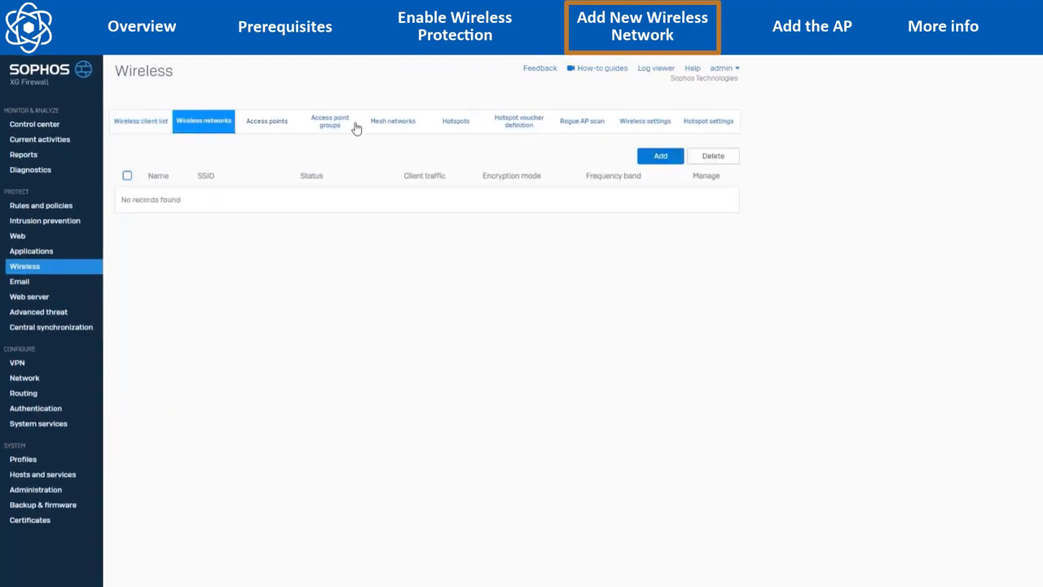
click(660, 155)
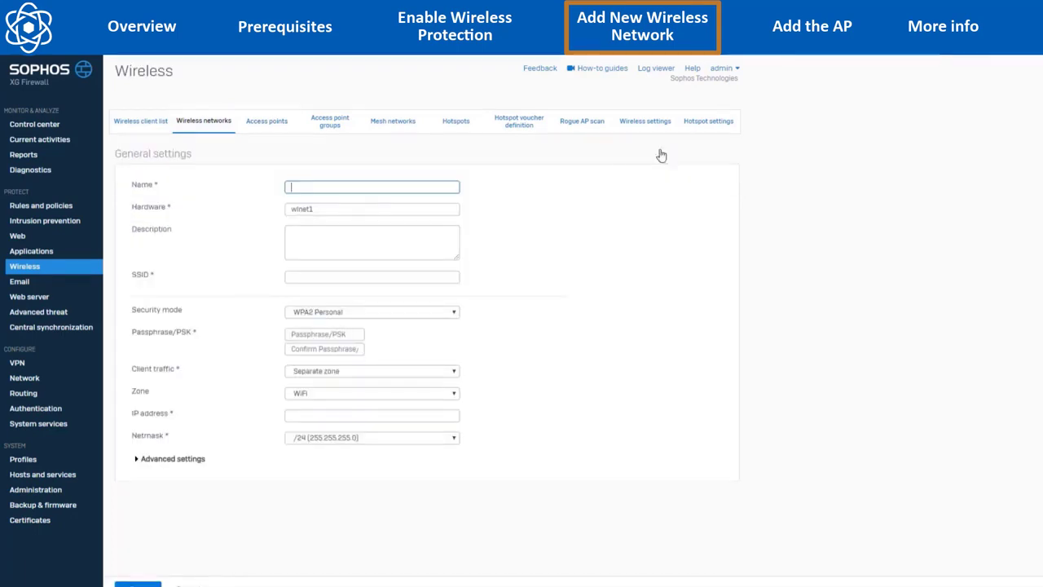
text(Sophos_Sup)
key(BackSpace)
key(BackSpace)
text(up)
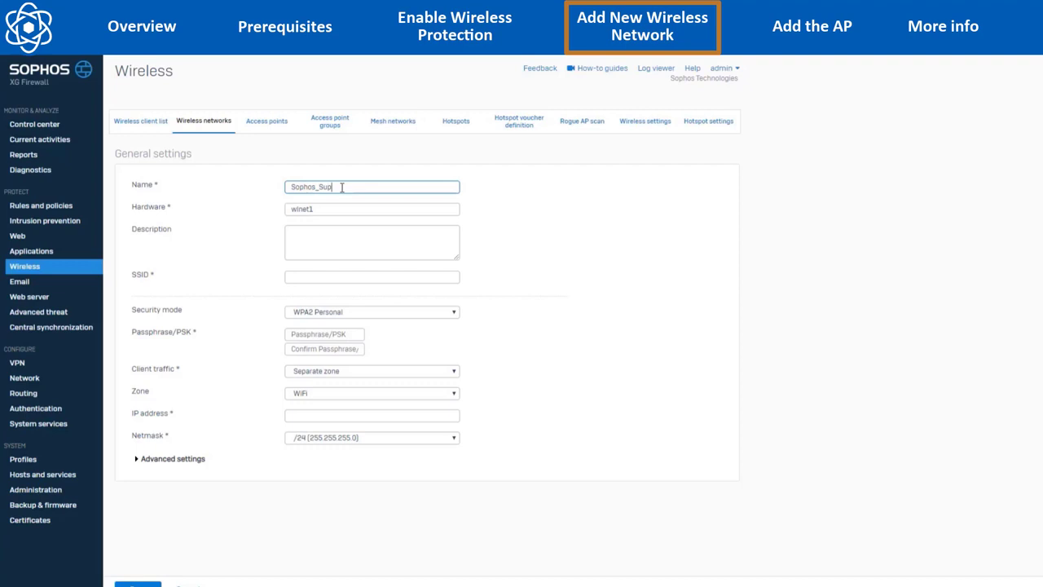
click(521, 214)
- Set the new wireless network's SSID to Sophos_sup
click(318, 277)
text(Sophos_Su)
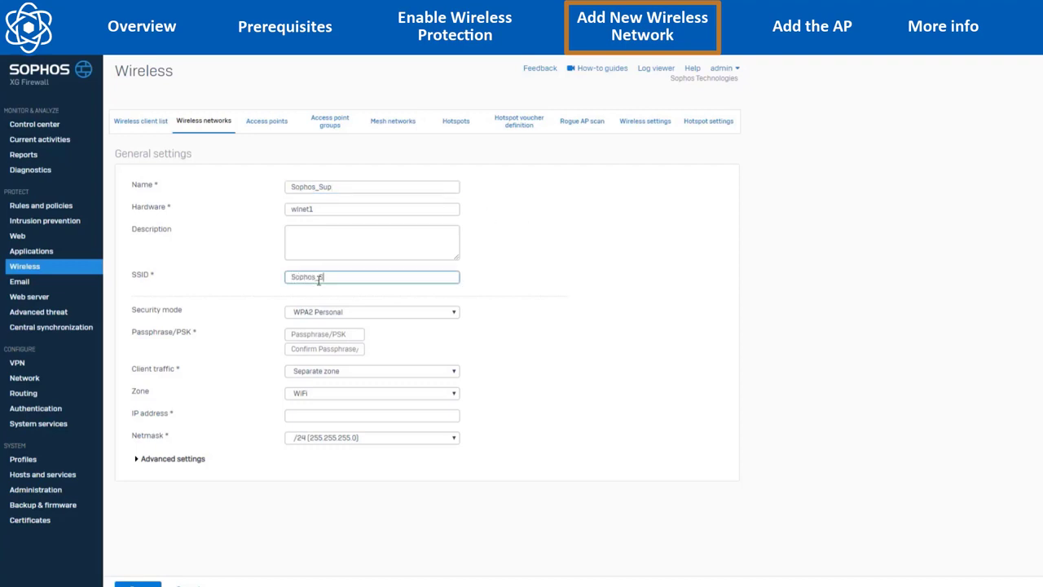
text(p)
click(580, 288)
- Enter and confirm the passphrase/PSK for the wireless network
click(343, 334)
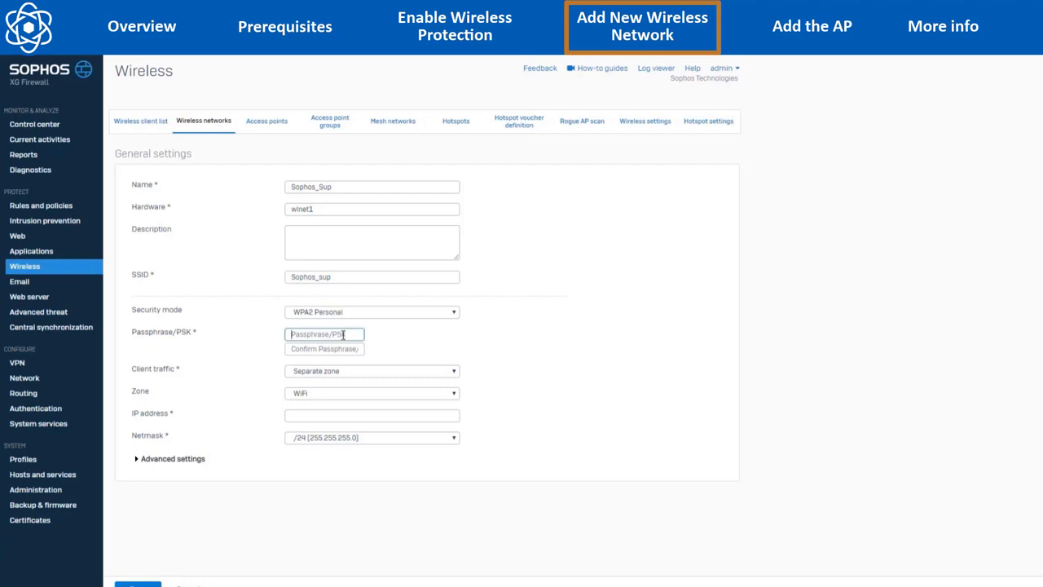
text(***********)
key(Tab)
text(***********)
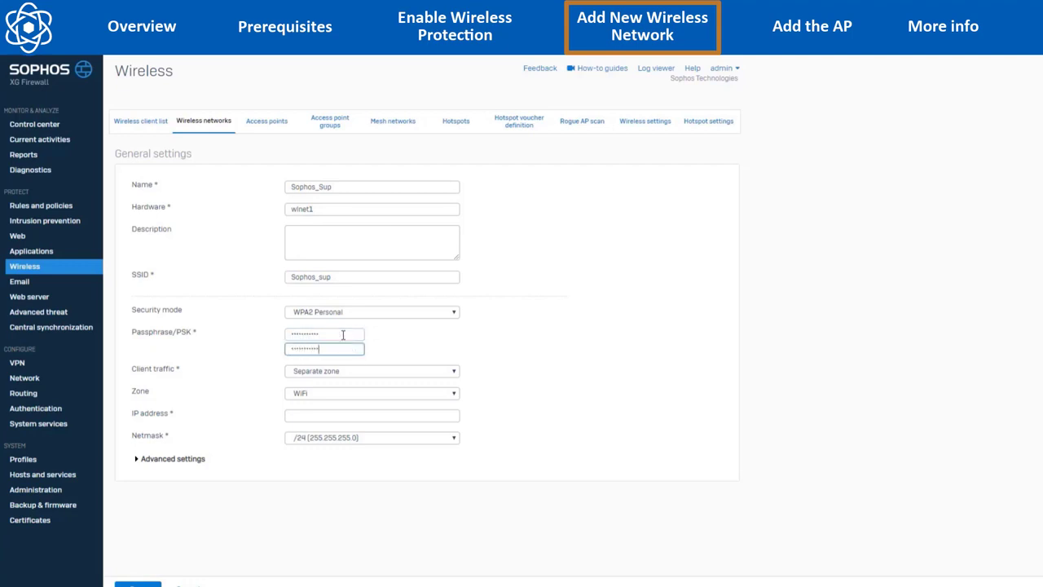
- Set the wireless network's client traffic to Bridge to AP LAN, expand its advanced settings, and save the network
key(Tab)
key(Tab)
key(Tab)
text(10.)
click(361, 373)
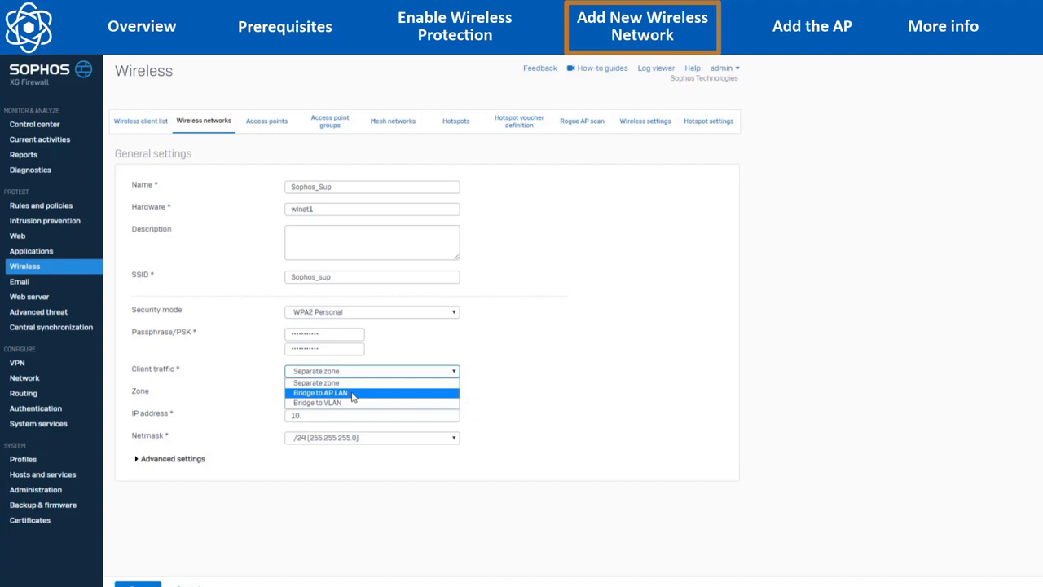
click(353, 396)
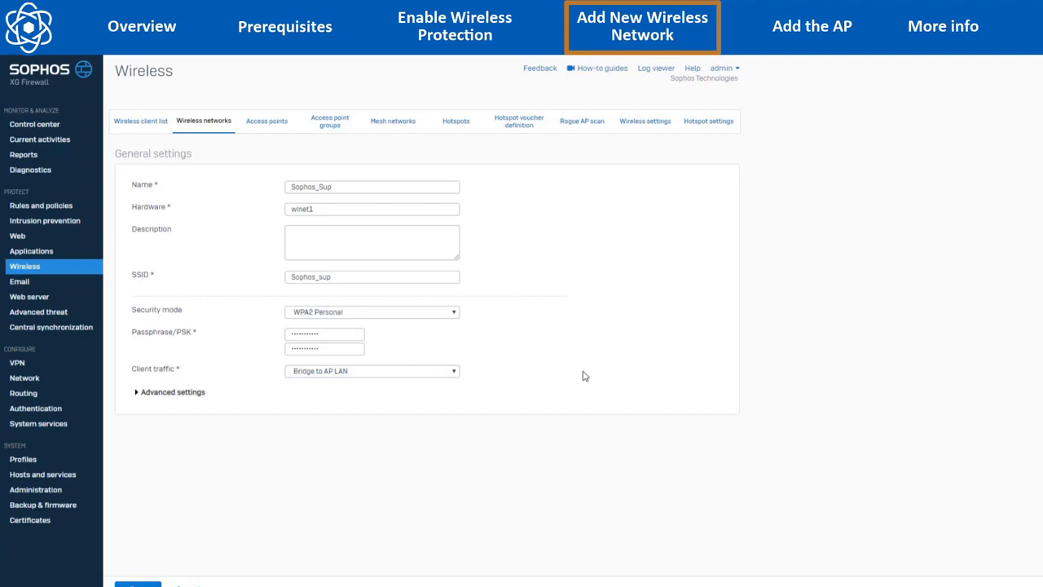
click(173, 392)
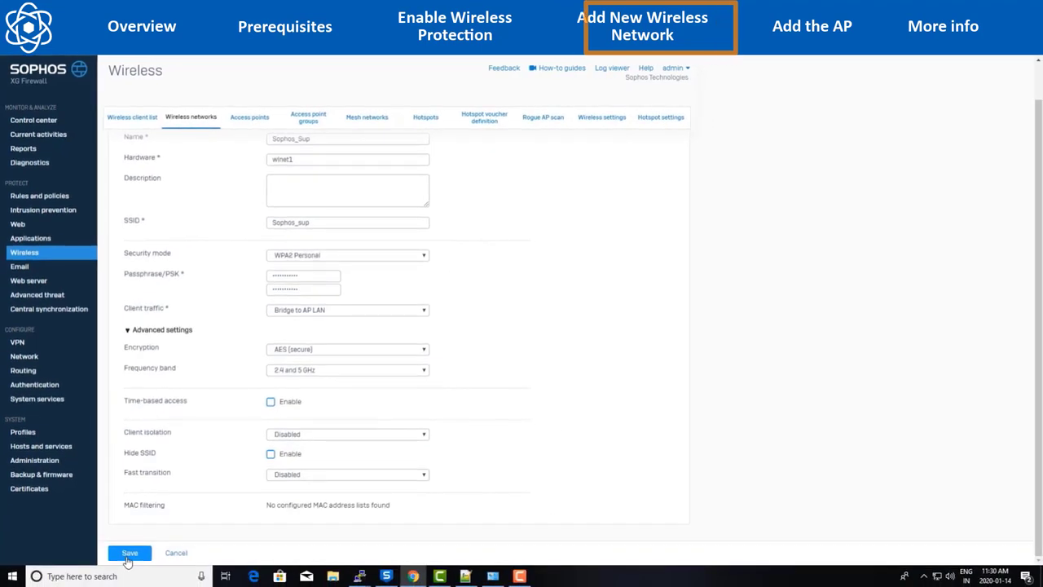
click(128, 554)
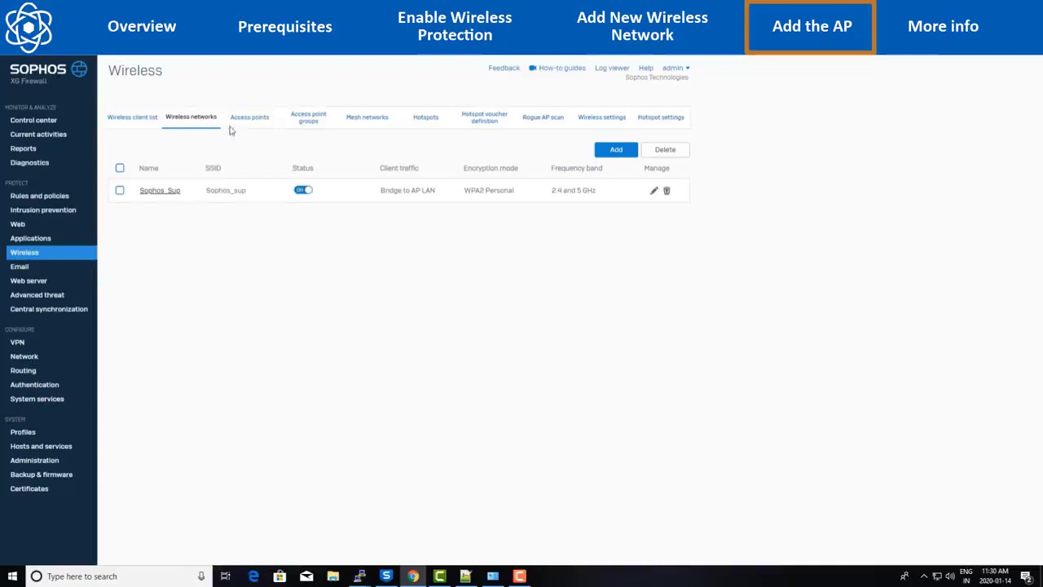
- Start accepting the pending APX740 access point and set its country to Canada
click(253, 117)
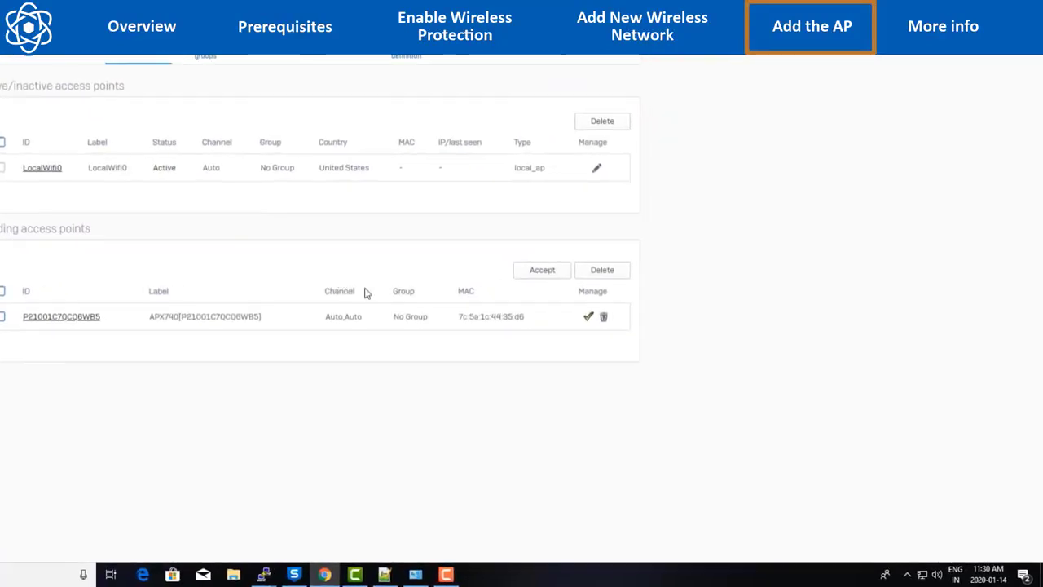
click(589, 318)
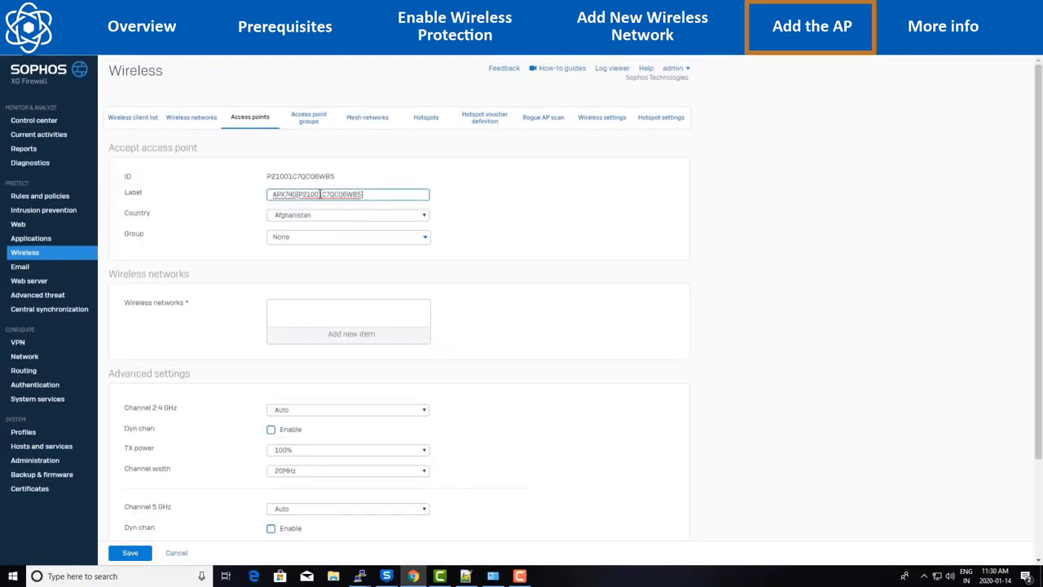
click(325, 215)
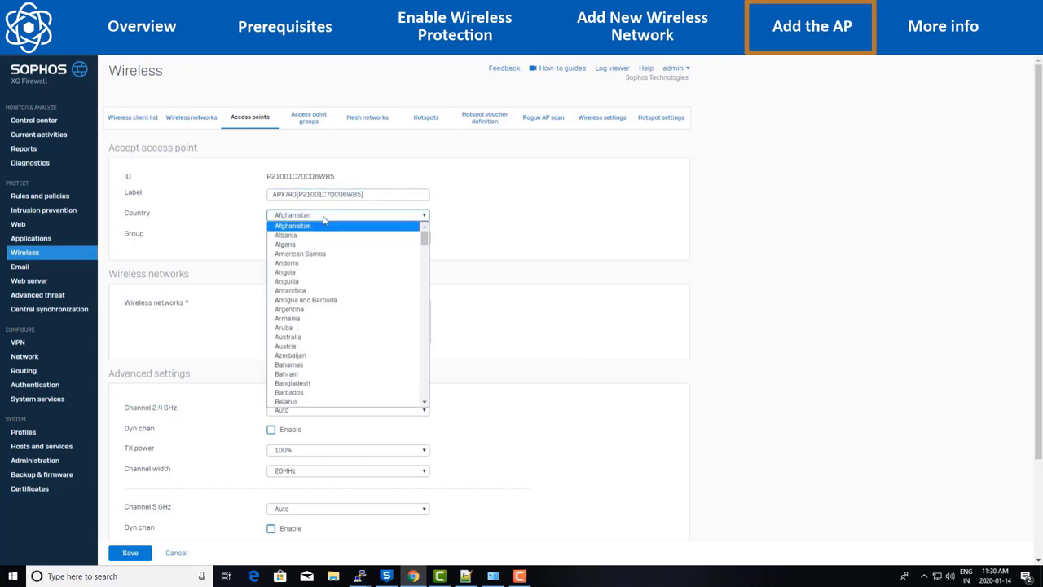
key(Down)
key(Down)
key(Down)
key(Down)
key(Down)
key(Down)
key(Down)
key(Down)
key(Down)
key(Down)
key(Down)
key(Down)
key(Down)
key(Down)
key(Down)
key(Down)
key(Down)
key(Down)
key(Down)
key(Down)
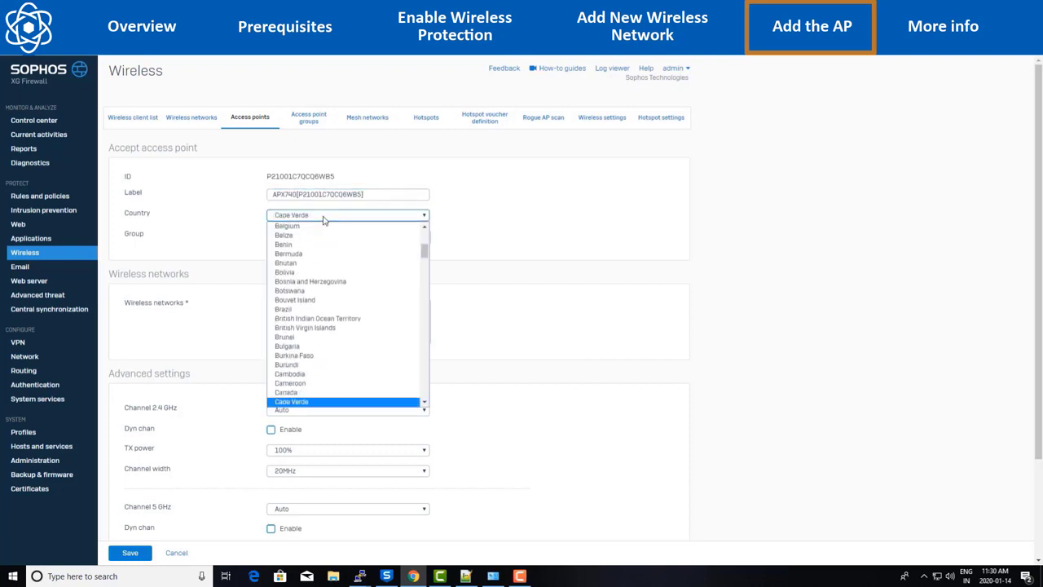
click(305, 392)
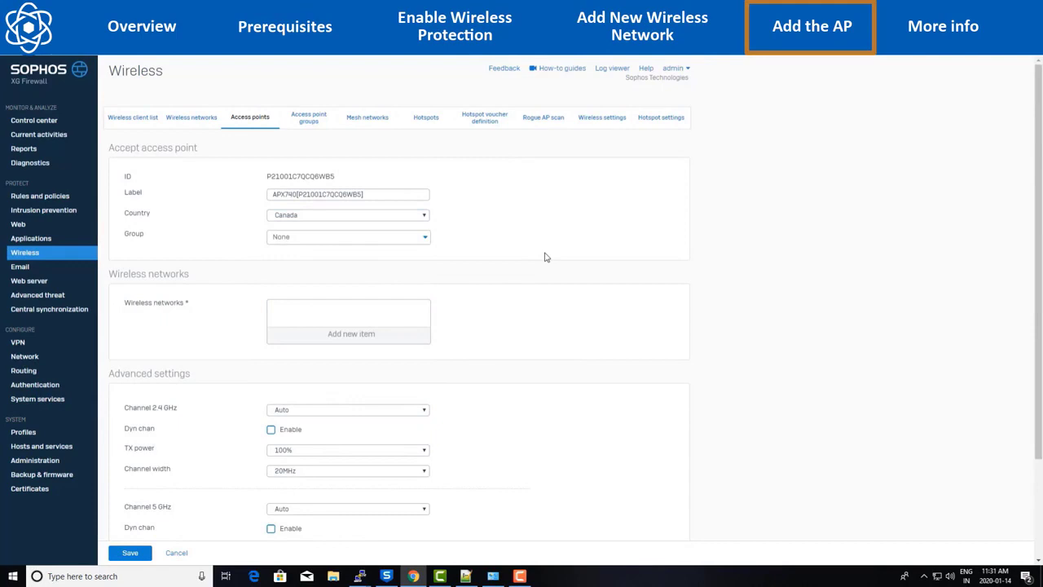
- Assign the Sophos_Sup wireless network to the access point and save it
scroll(548, 257, down, 2)
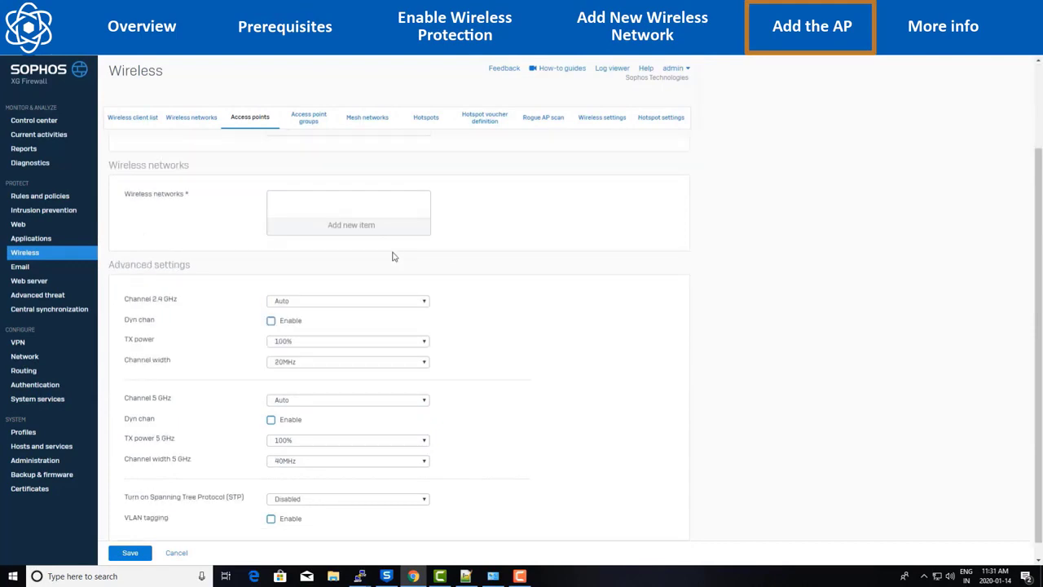
click(337, 225)
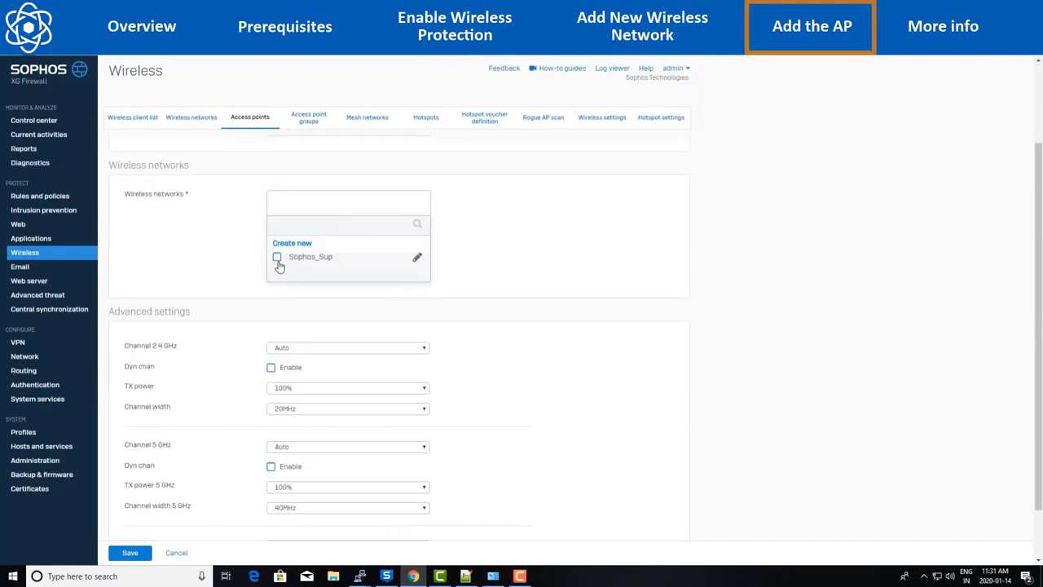
click(278, 259)
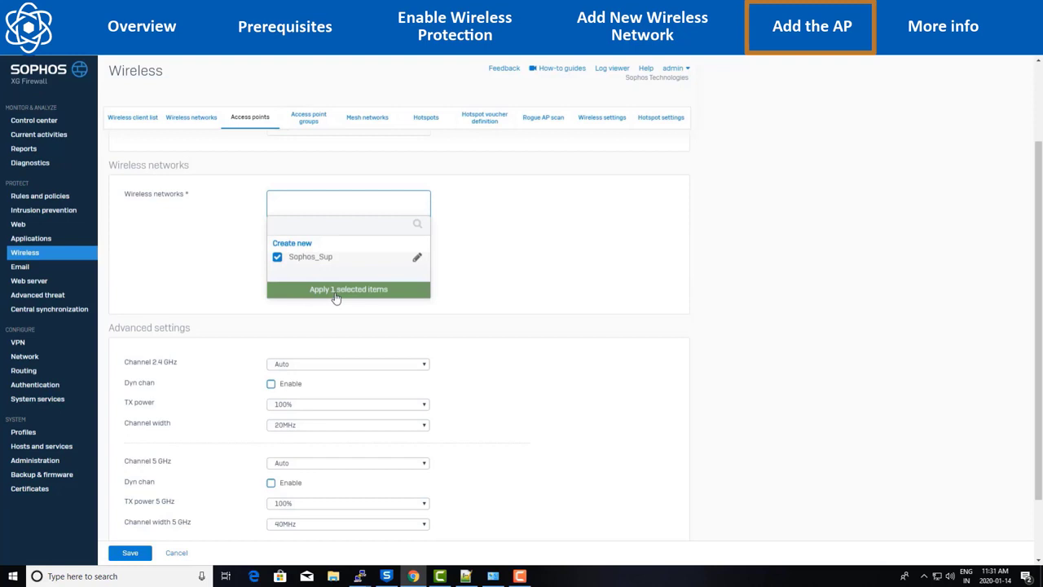
click(337, 290)
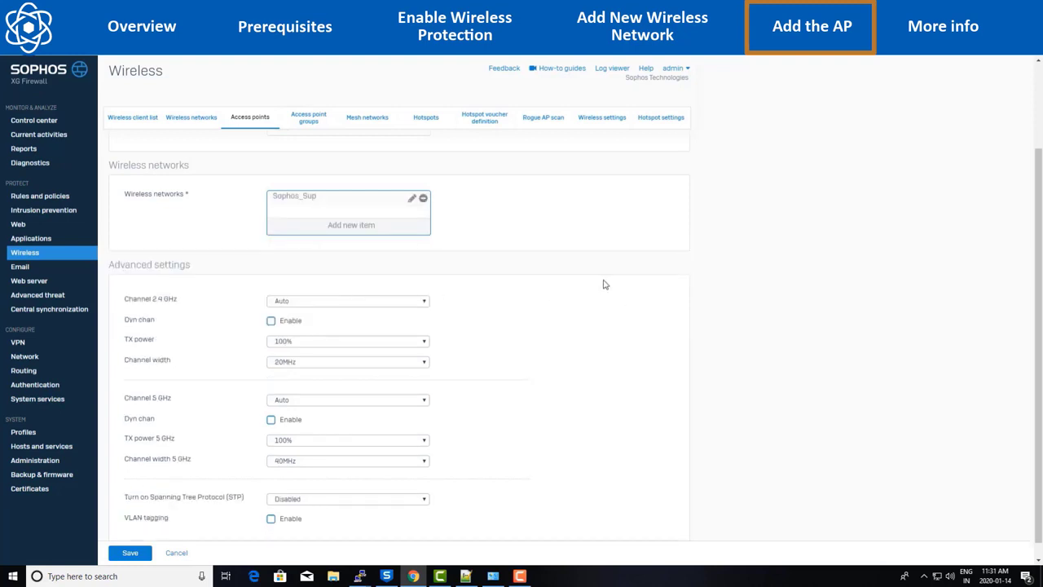
scroll(605, 284, down, 1)
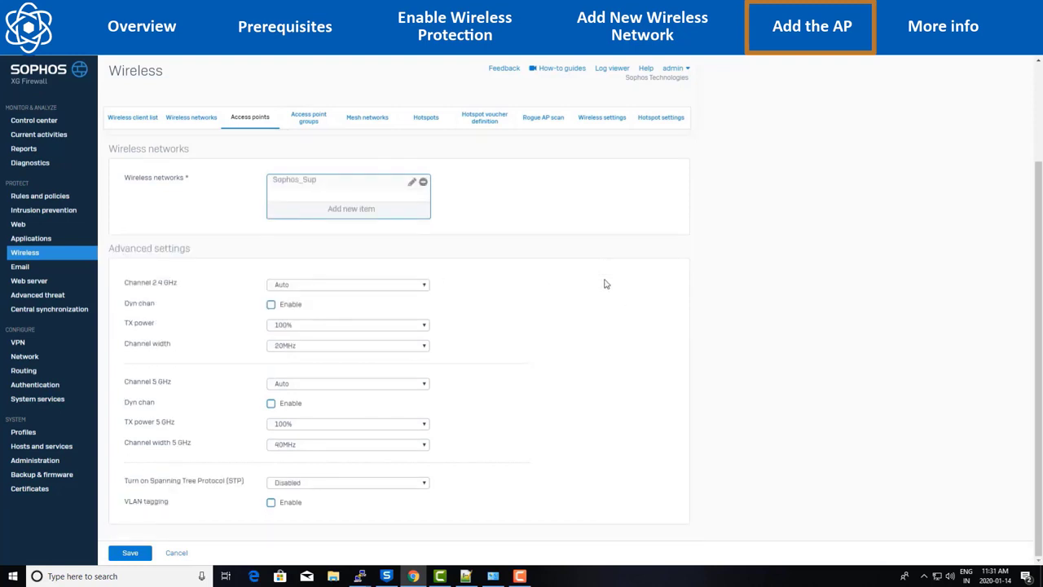
click(132, 552)
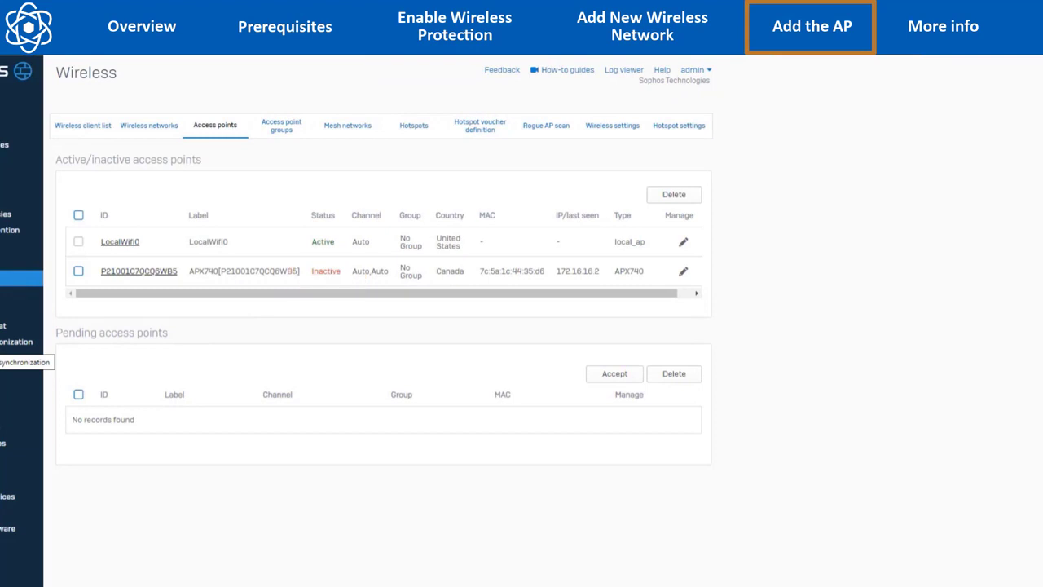
- Refresh the access points list and select Sophos_sup among the computer's available Wi-Fi networks
click(221, 131)
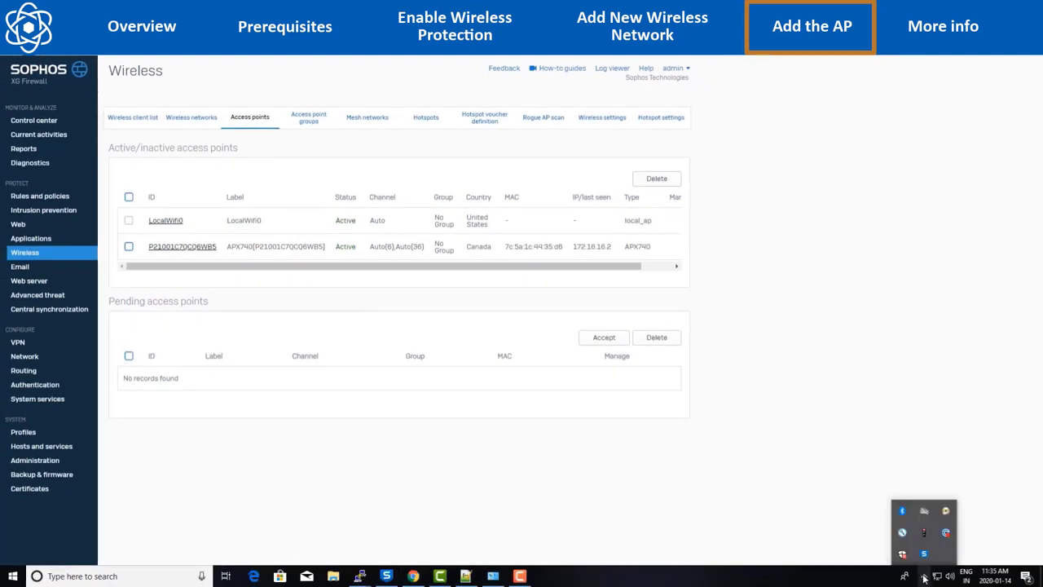
click(937, 576)
scroll(945, 411, down, 5)
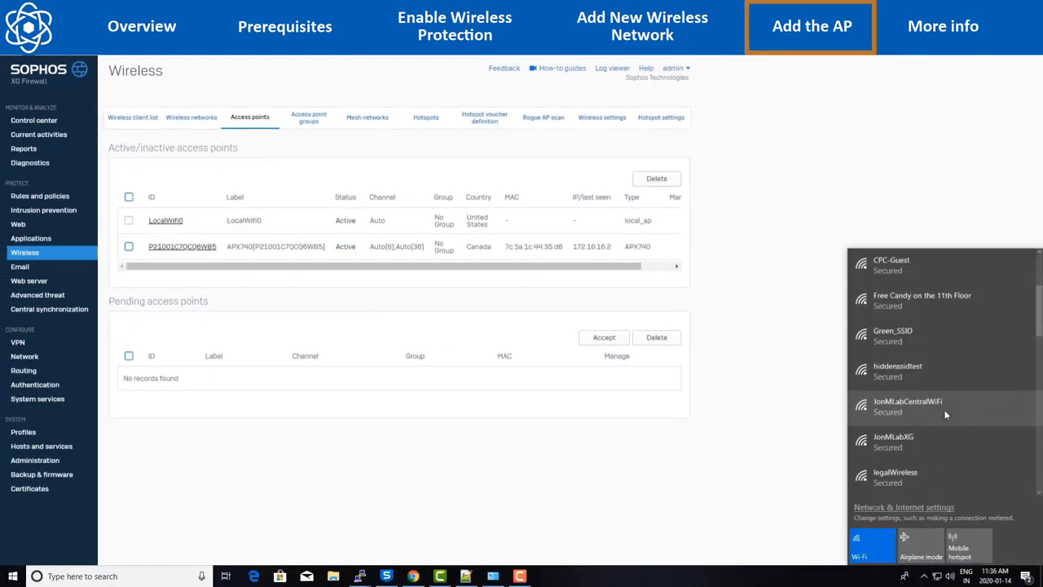
scroll(945, 415, down, 4)
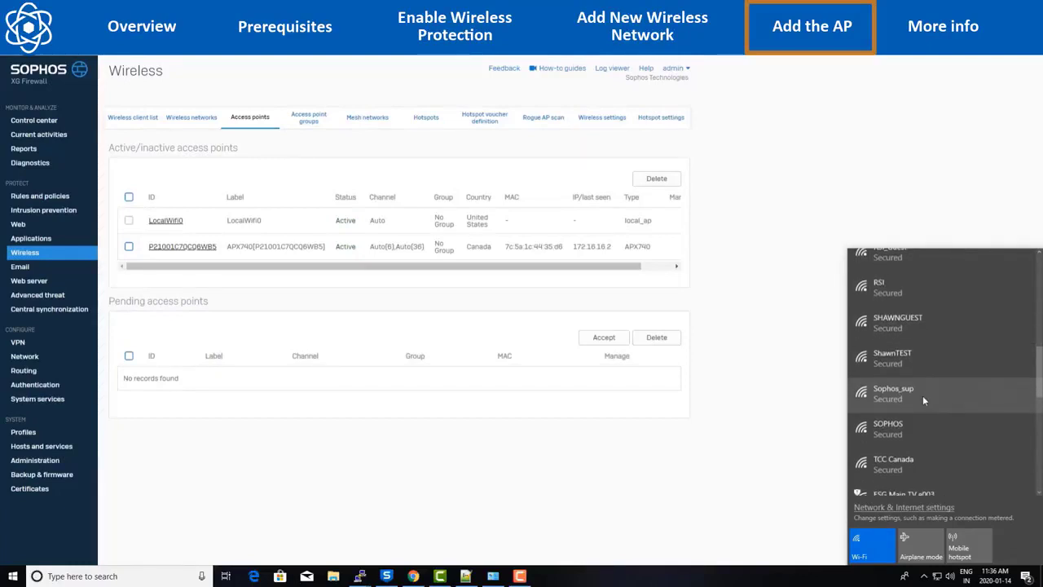
click(924, 399)
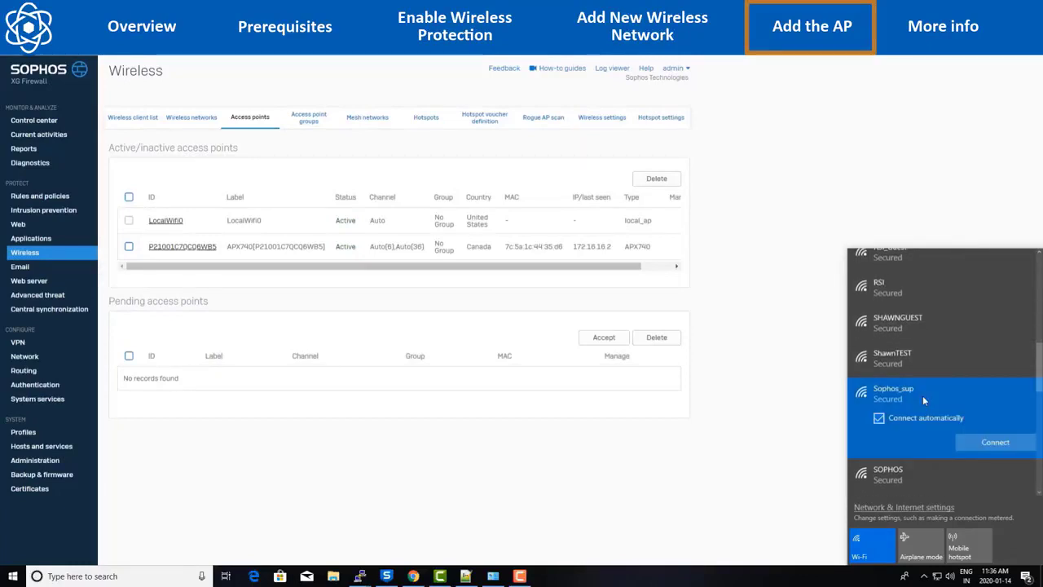